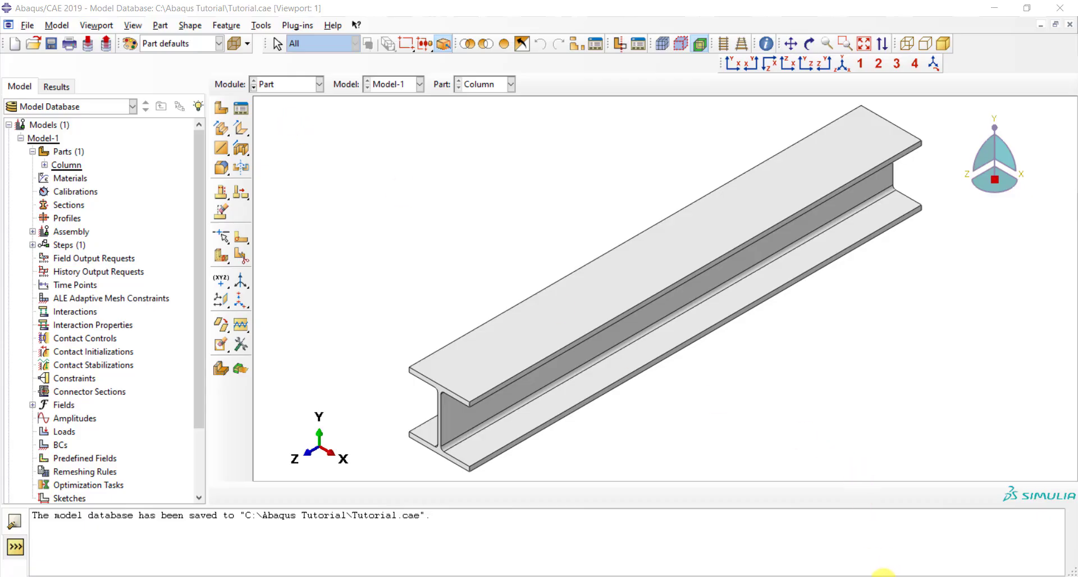
Step: Check the tutorial PDF's solid versus shell part slide, then return to Abaqus
{"action": "key", "text": "alt+Tab"}
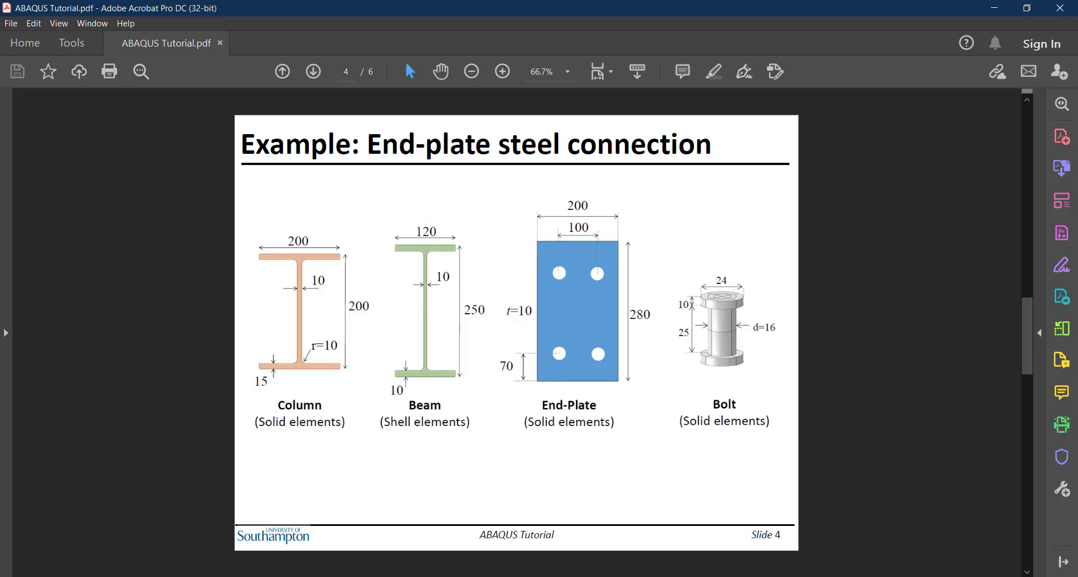
{"action": "key", "text": "Right"}
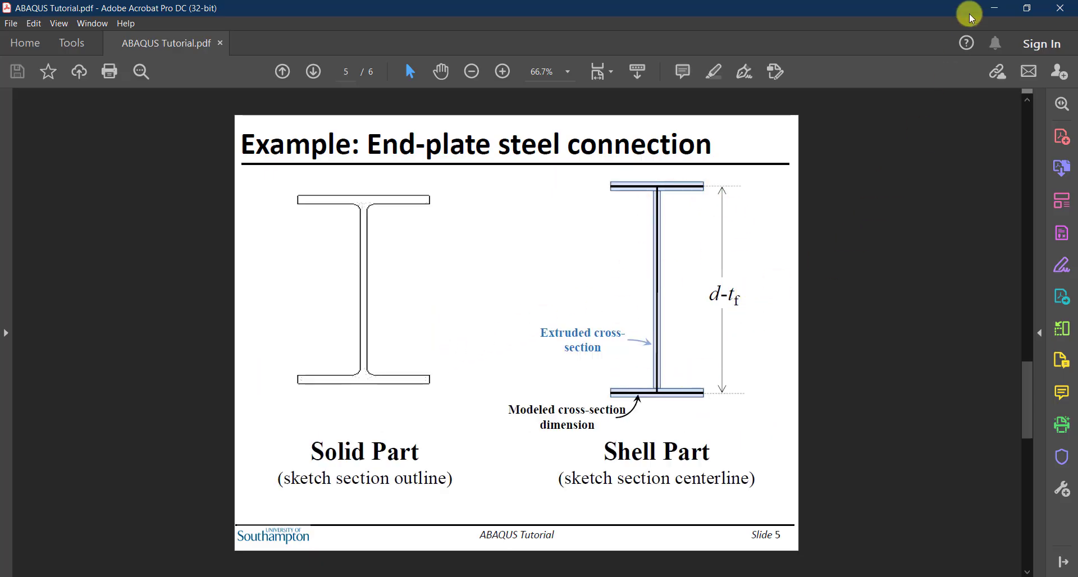
{"action": "left_click", "coordinate": [1003, 7]}
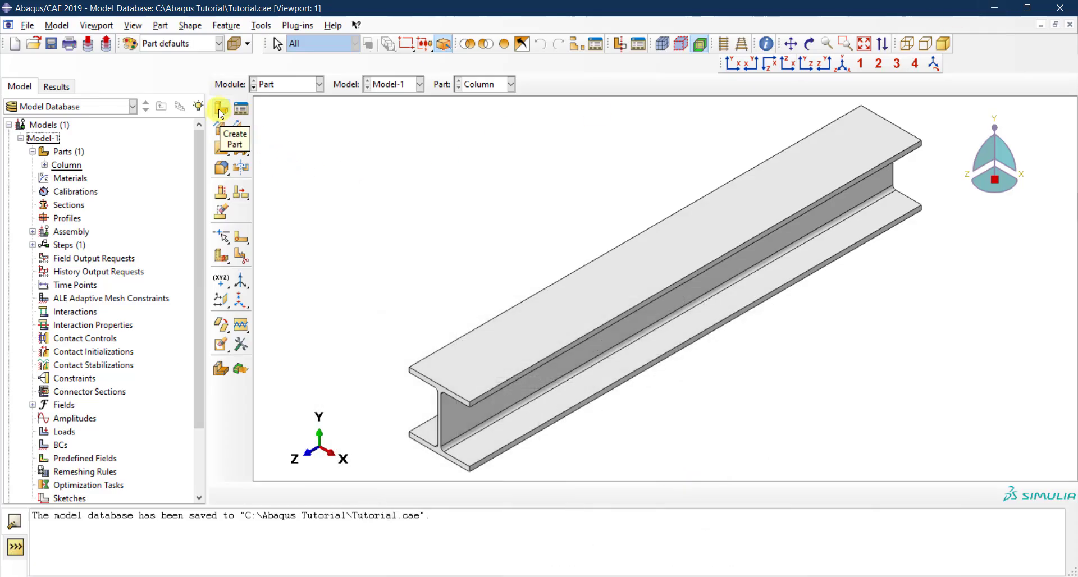
Step: Create a part named Beam as 3D Deformable with a Shell Extrusion base feature
{"action": "left_click", "coordinate": [219, 111]}
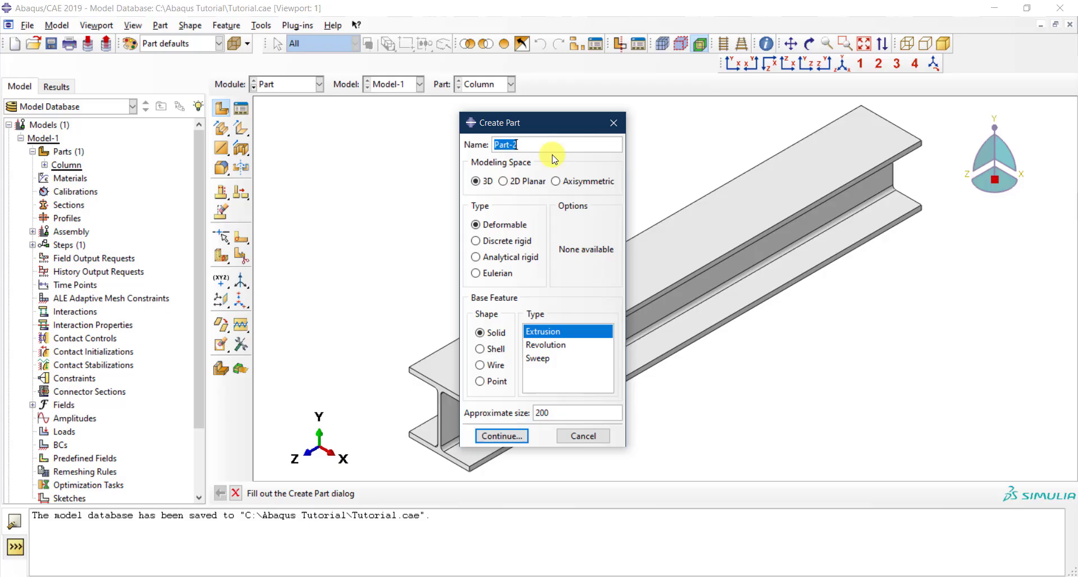
{"action": "type", "text": "Beam"}
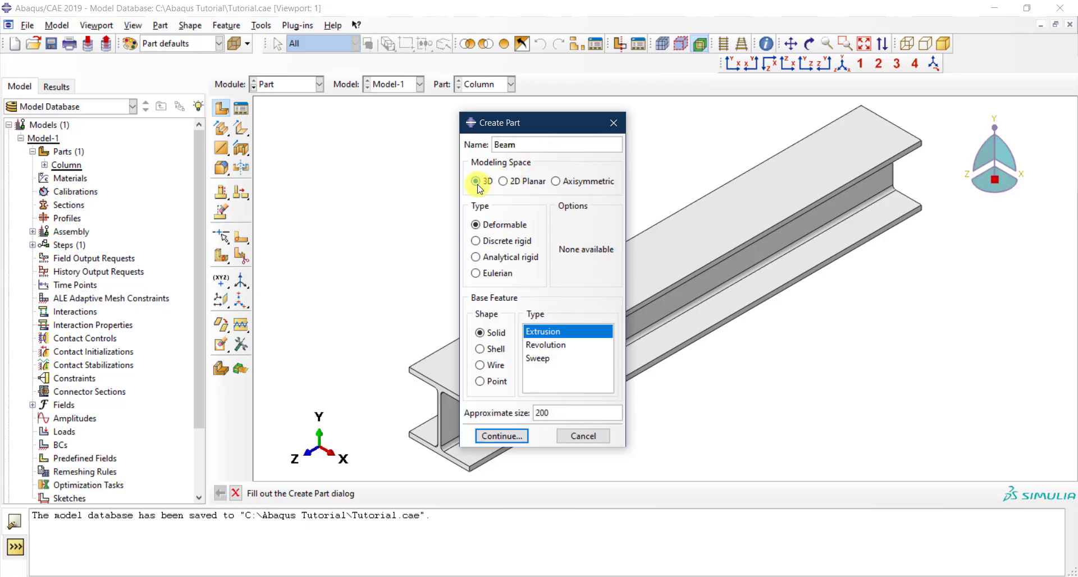
{"action": "left_click", "coordinate": [494, 228]}
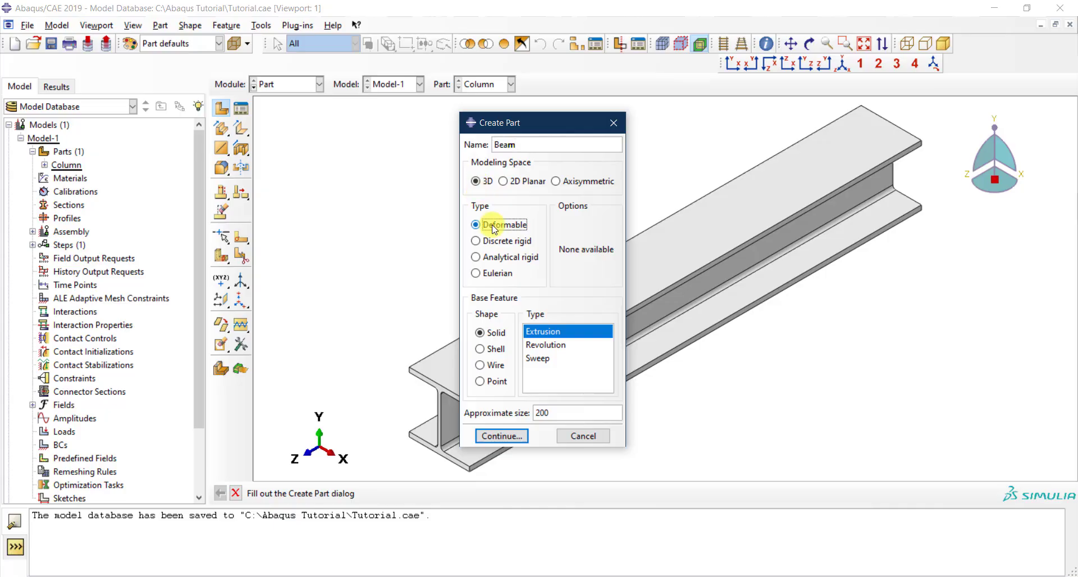
{"action": "left_click", "coordinate": [495, 349]}
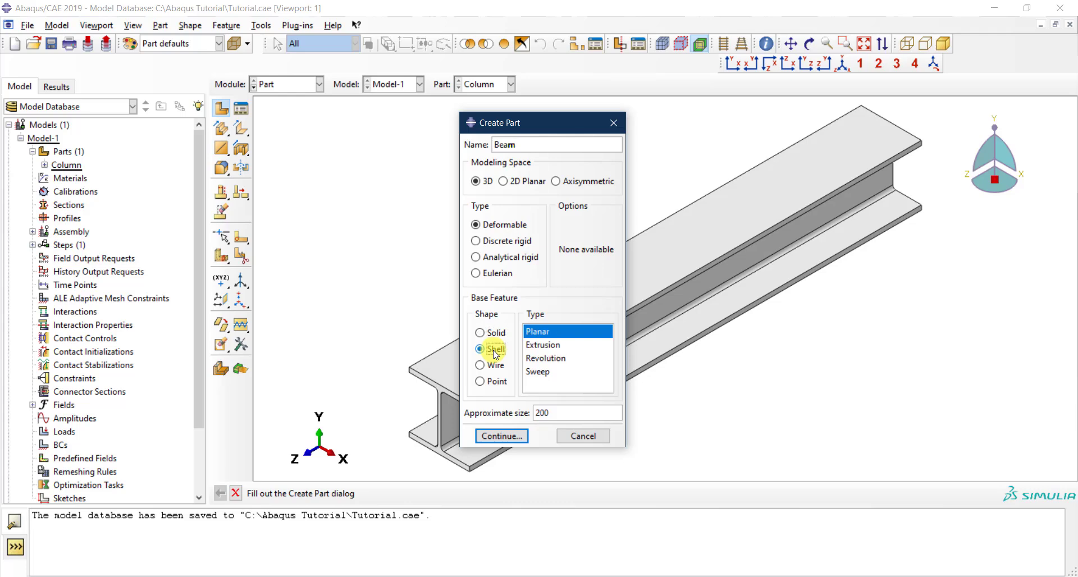
{"action": "left_click", "coordinate": [544, 345]}
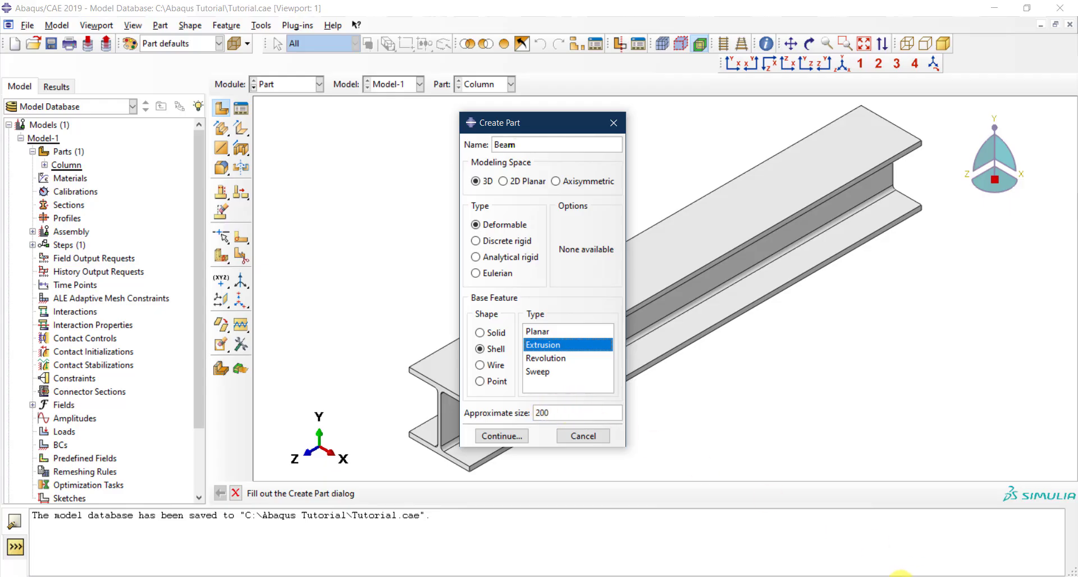
{"action": "left_click", "coordinate": [734, 576]}
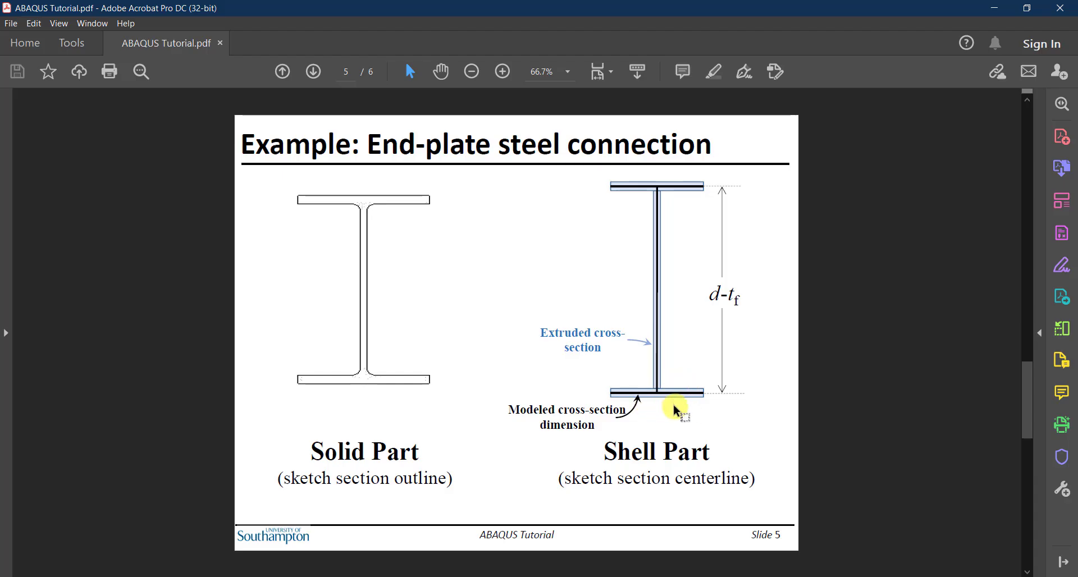
{"action": "scroll", "coordinate": [676, 409], "scroll_direction": "up", "scroll_amount": 3}
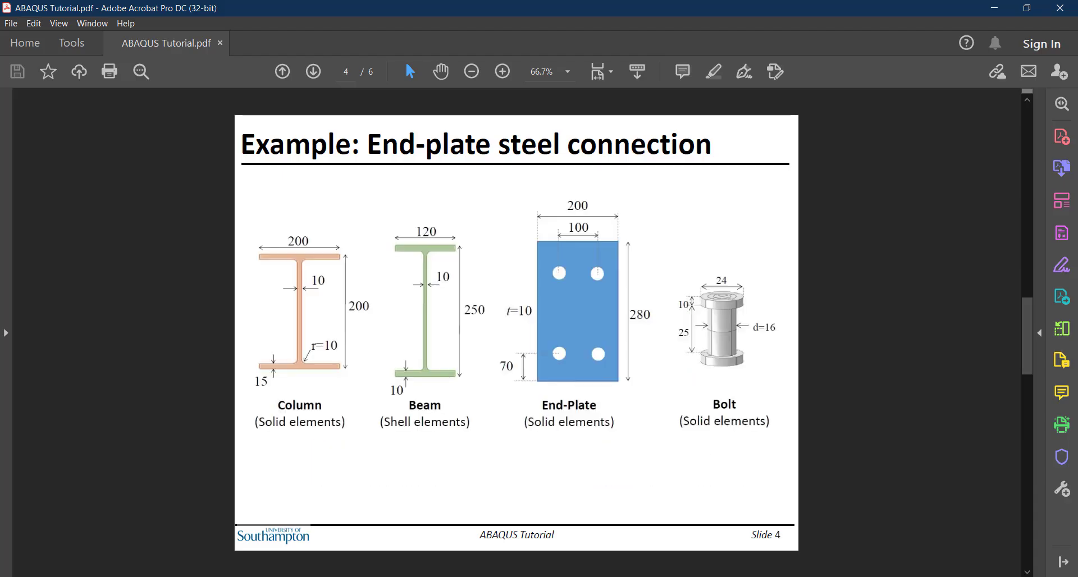
Step: Set the Beam's approximate size to 250 and continue into the sketcher
{"action": "left_click", "coordinate": [995, 8]}
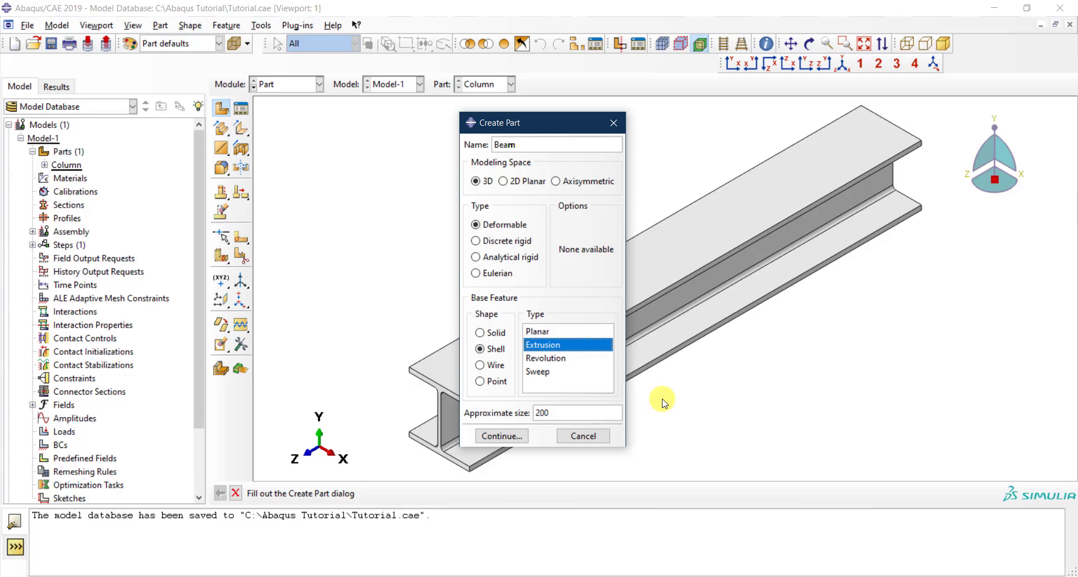
{"action": "left_click", "coordinate": [585, 412]}
{"action": "double_click", "coordinate": [585, 412]}
{"action": "type", "text": "250"}
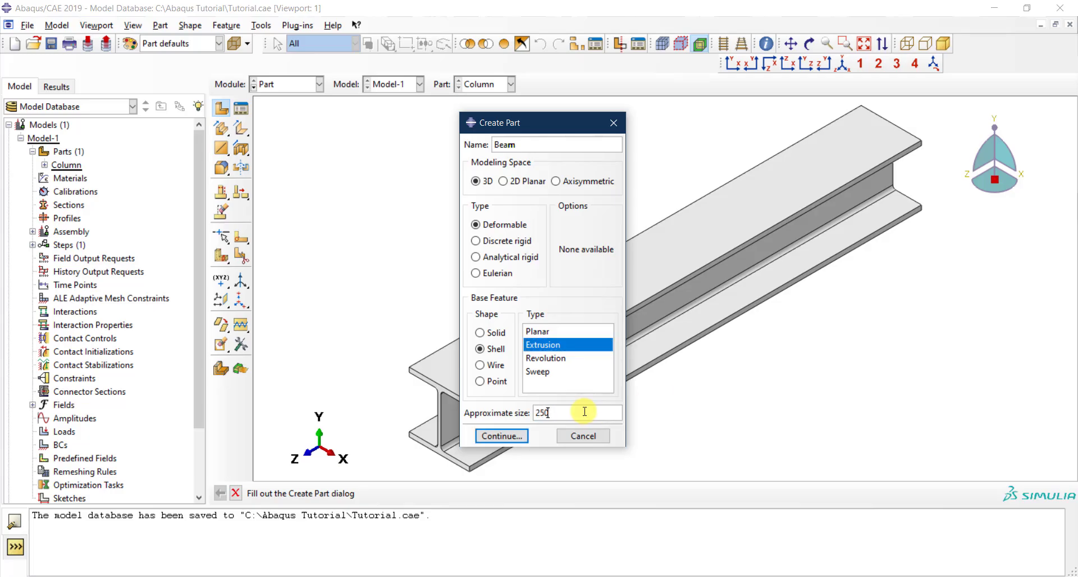
{"action": "left_click", "coordinate": [488, 437]}
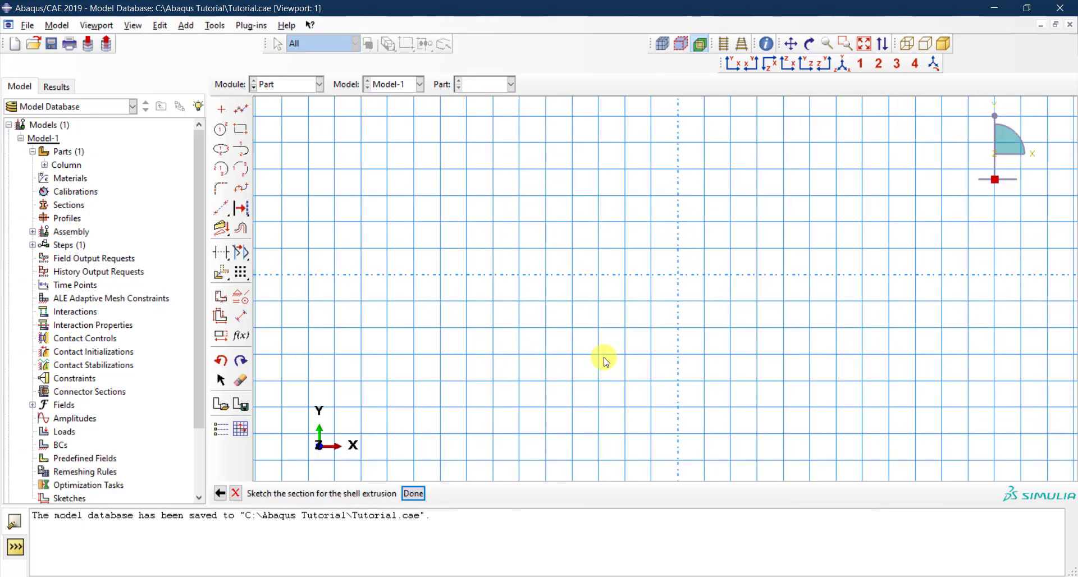
Step: Zoom out and pan the sketch grid upward to recentre it
{"action": "scroll", "coordinate": [606, 362], "scroll_direction": "down", "scroll_amount": 5}
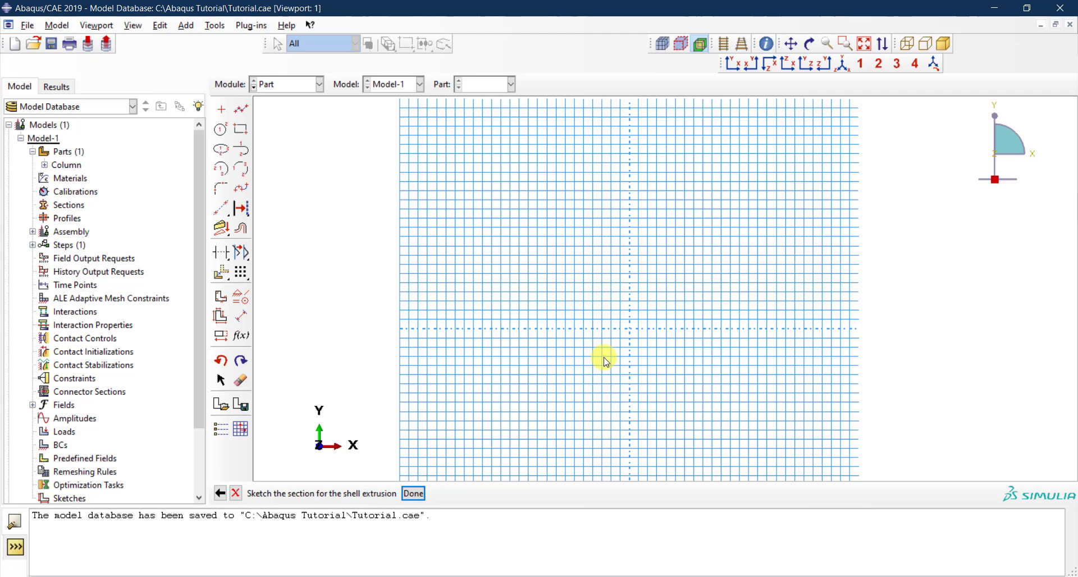
{"action": "scroll", "coordinate": [606, 361], "scroll_direction": "down", "scroll_amount": 1}
{"action": "scroll", "coordinate": [614, 416], "scroll_direction": "down", "scroll_amount": 3}
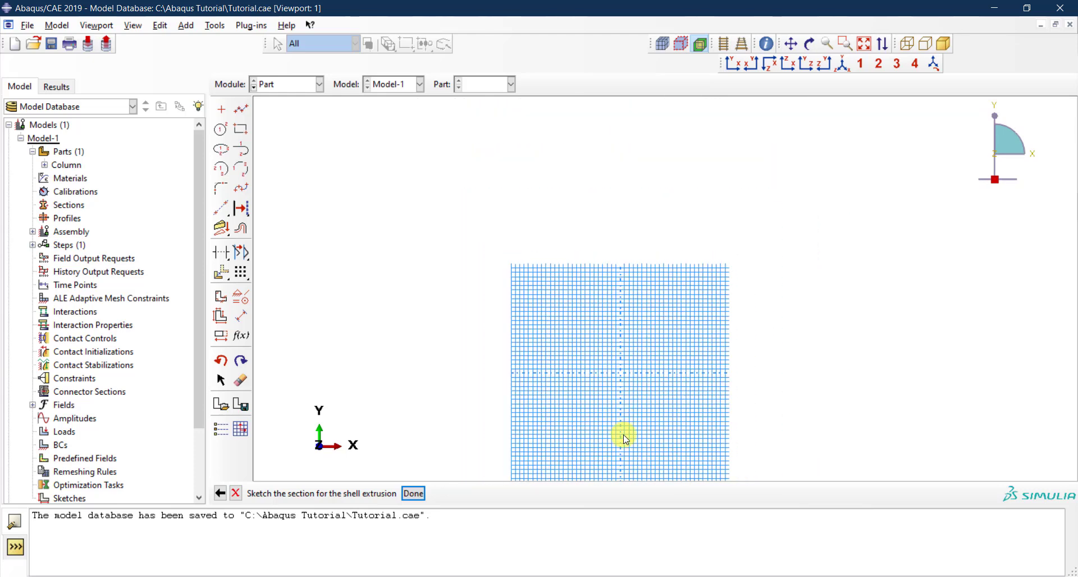
{"action": "scroll", "coordinate": [621, 441], "scroll_direction": "up", "scroll_amount": 3}
{"action": "left_click", "coordinate": [790, 44]}
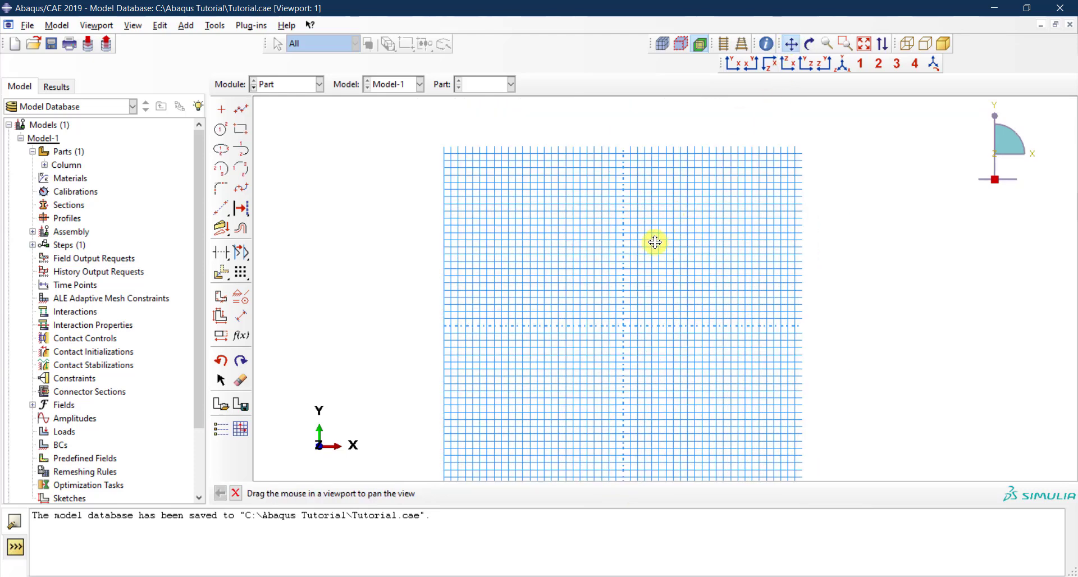
{"action": "left_click_drag", "start_coordinate": [643, 269], "coordinate": [638, 234]}
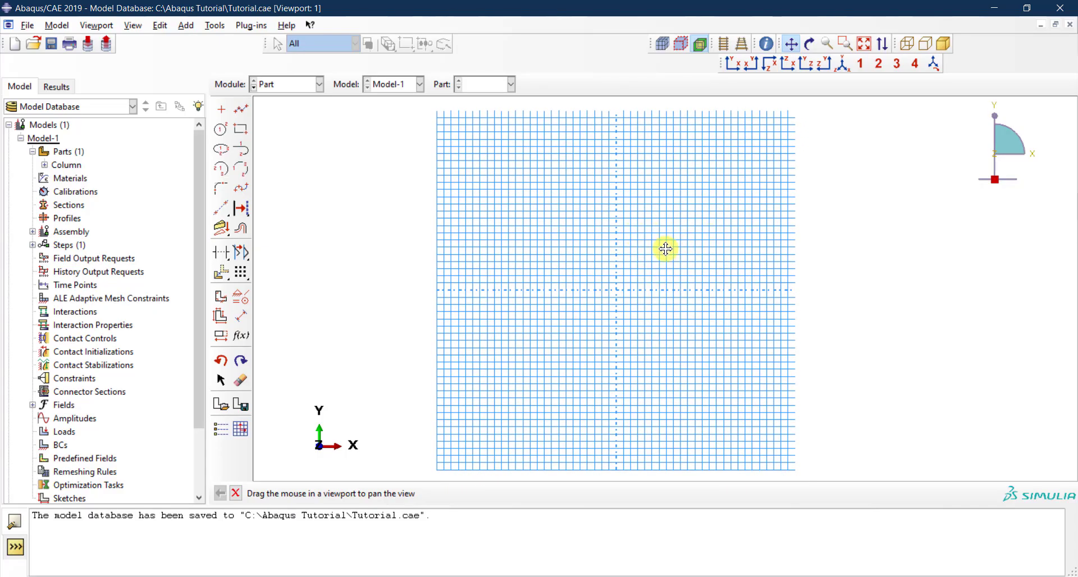
{"action": "key", "text": "Escape"}
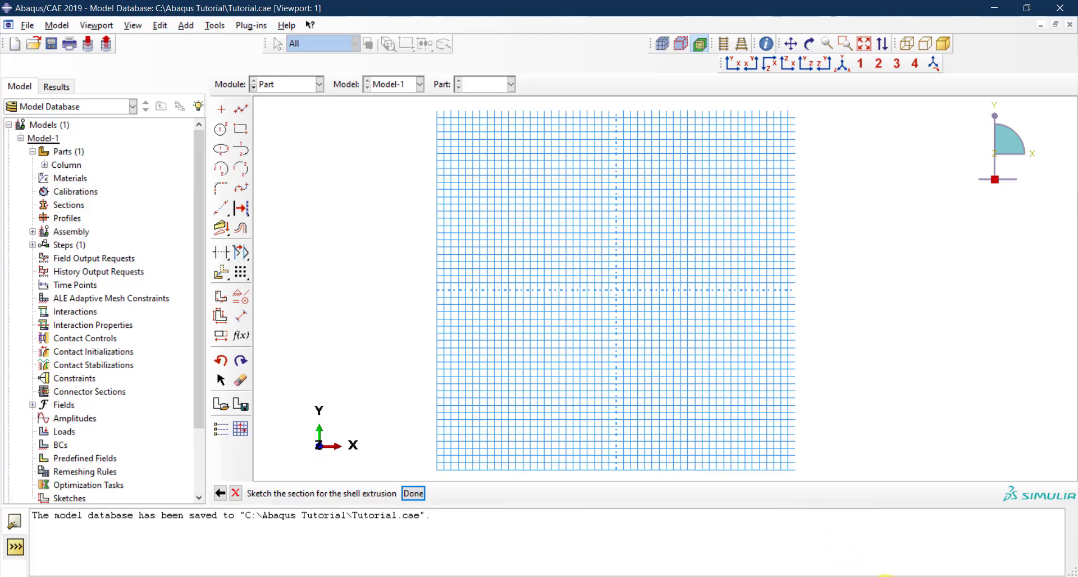
Step: Review the tutorial slides for the Beam's 120 width, 250 depth and 10 thickness
{"action": "left_click", "coordinate": [885, 576]}
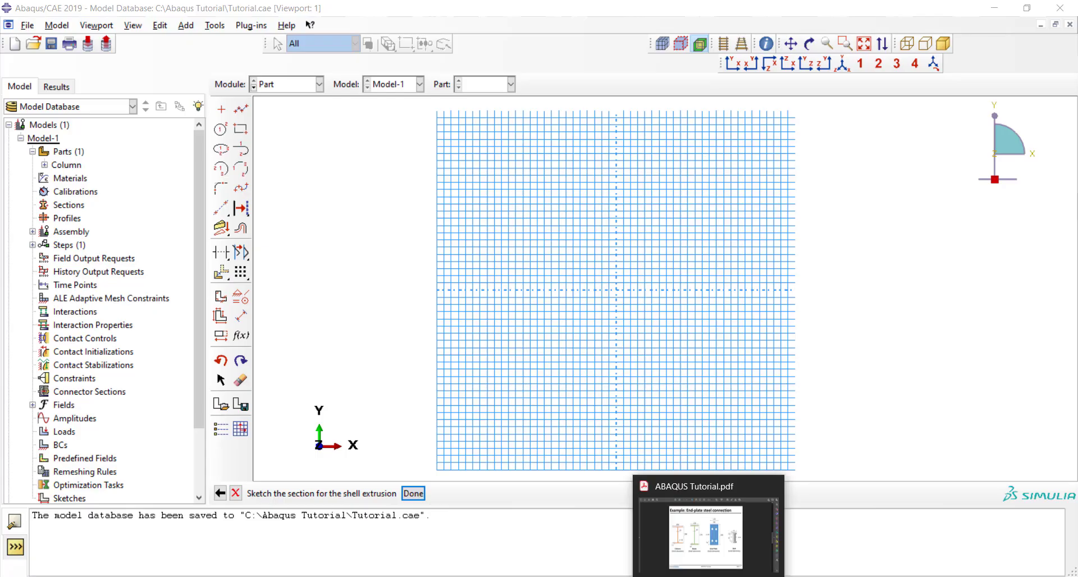
{"action": "left_click", "coordinate": [711, 537]}
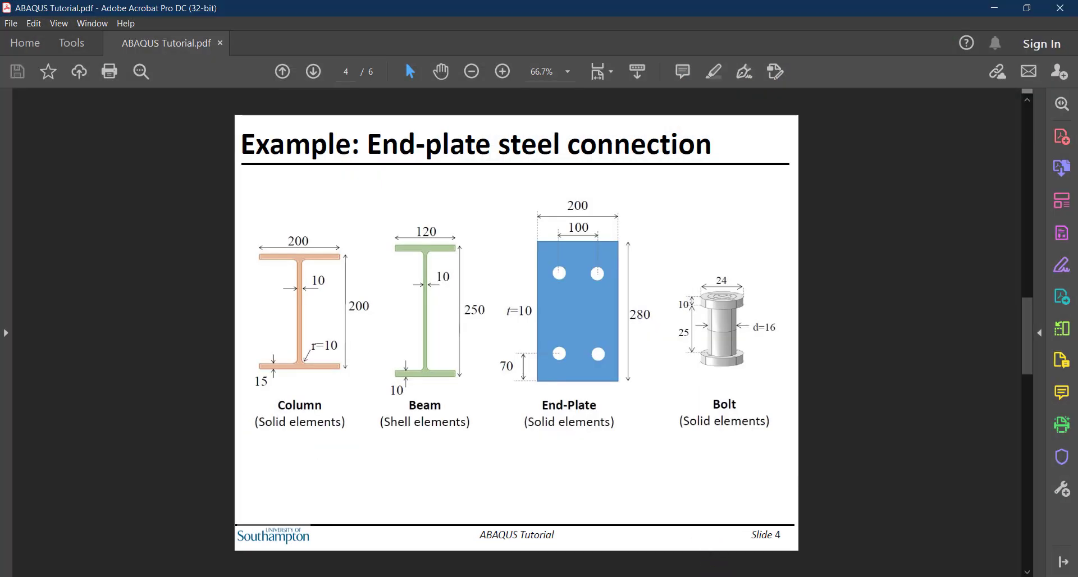
{"action": "scroll", "coordinate": [433, 410], "scroll_direction": "down", "scroll_amount": 1}
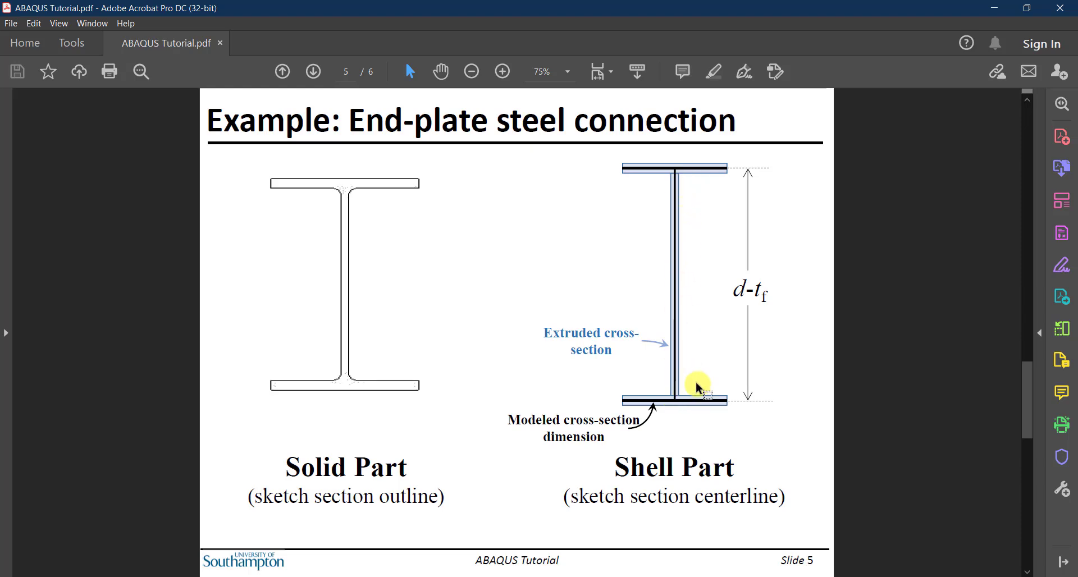
{"action": "left_click_drag", "start_coordinate": [734, 283], "coordinate": [761, 292]}
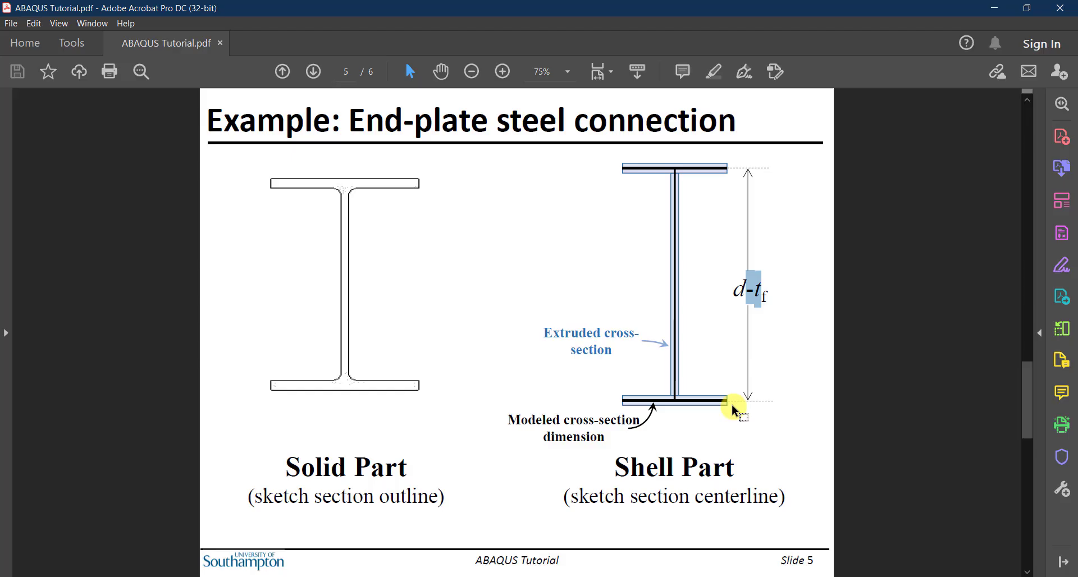
{"action": "key", "text": "Page_Up"}
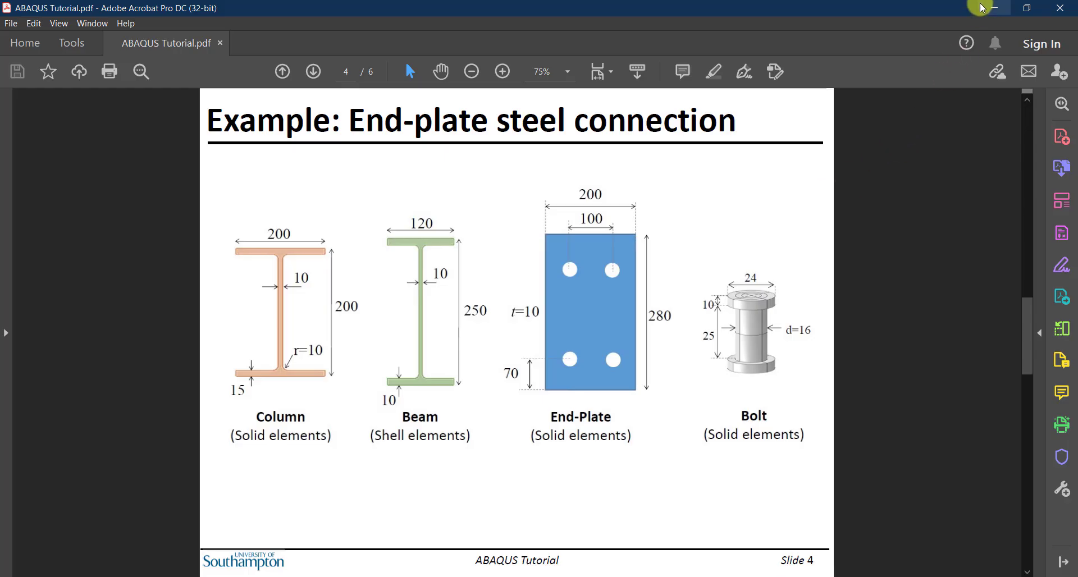
Step: Draw the top flange as a connected line from (-60,120) to (60,120)
{"action": "left_click", "coordinate": [994, 7]}
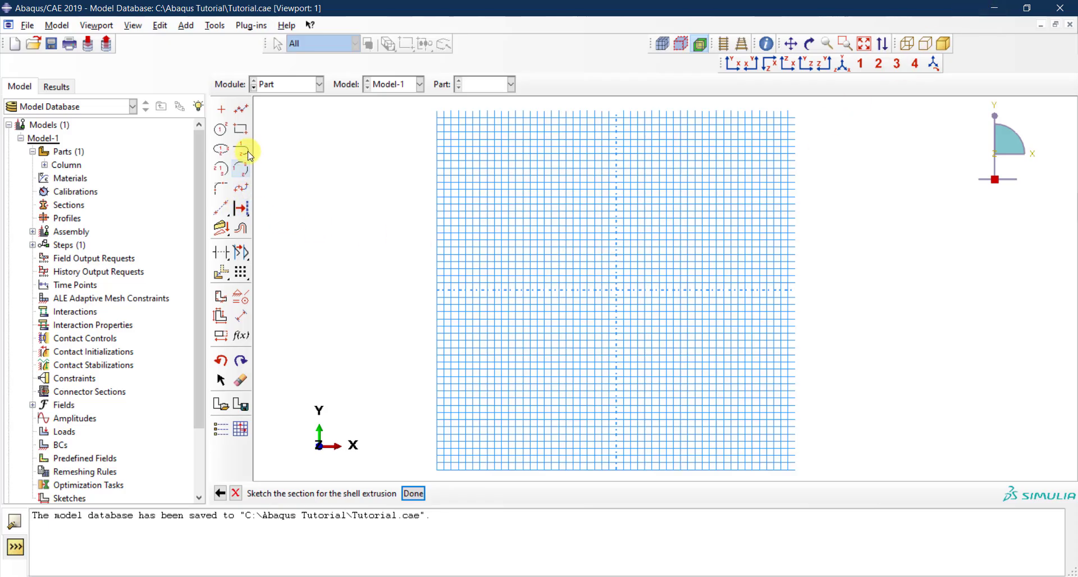
{"action": "left_click", "coordinate": [242, 109]}
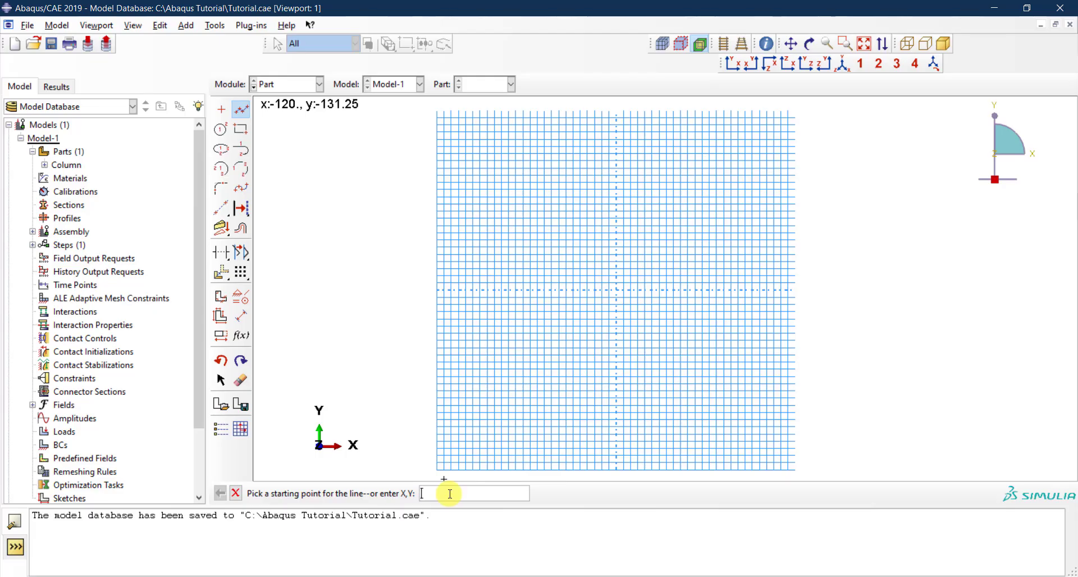
{"action": "type", "text": "60,"}
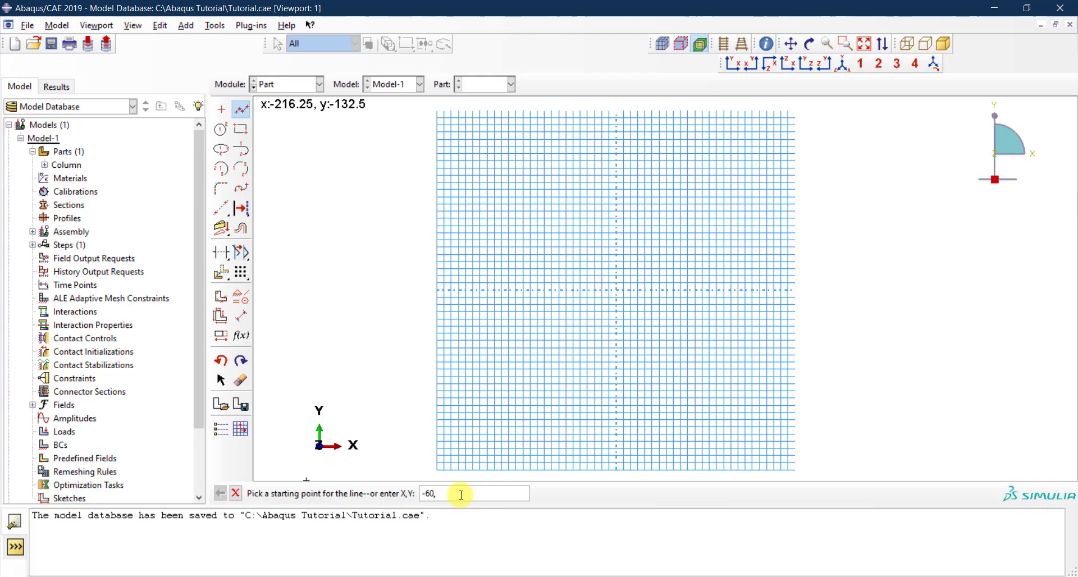
{"action": "type", "text": "120"}
{"action": "key", "text": "Return"}
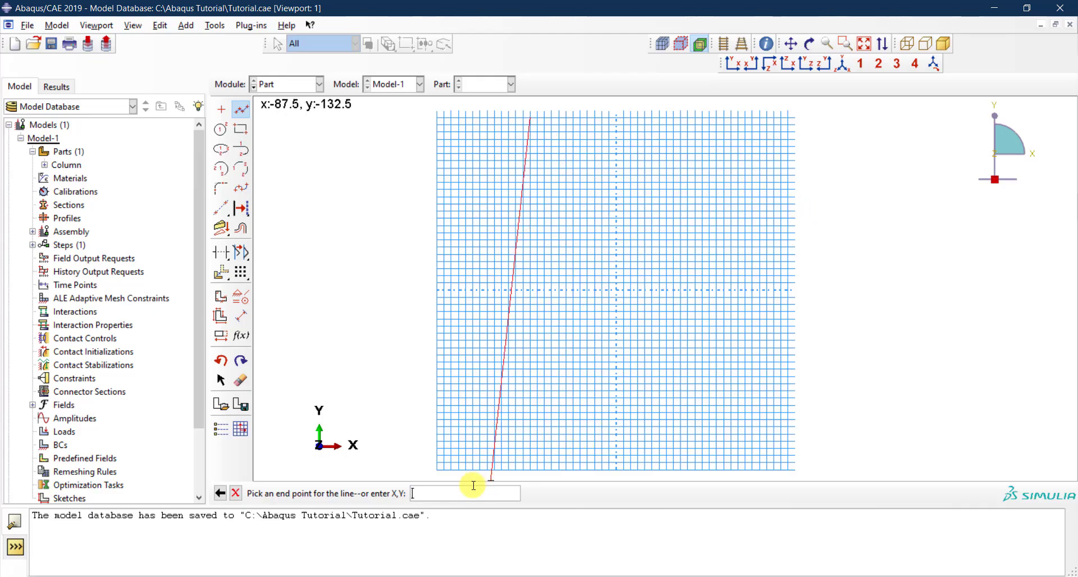
{"action": "type", "text": "60,120"}
{"action": "key", "text": "Return"}
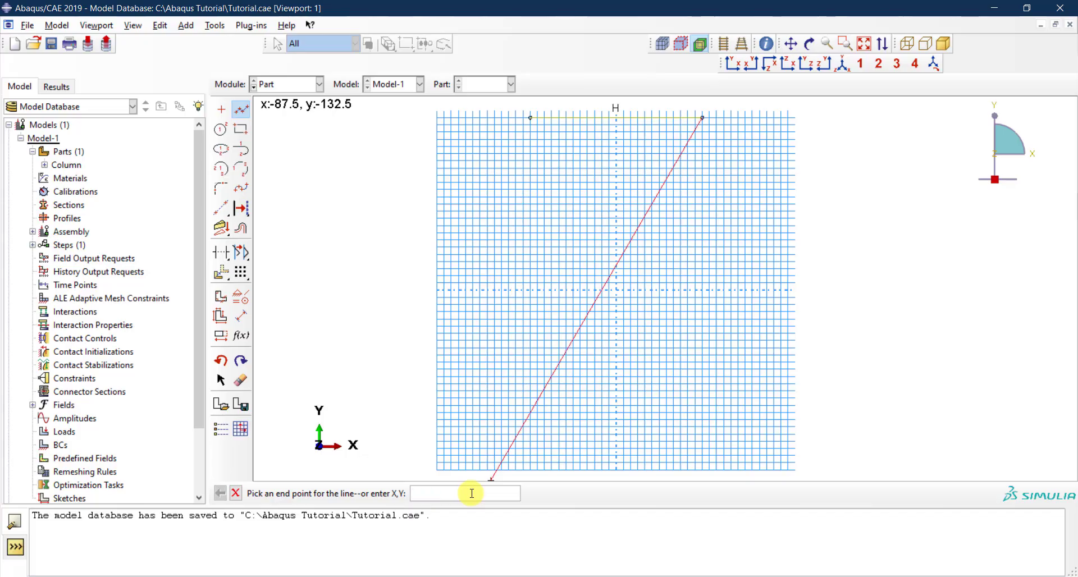
{"action": "middle_click", "coordinate": [711, 258]}
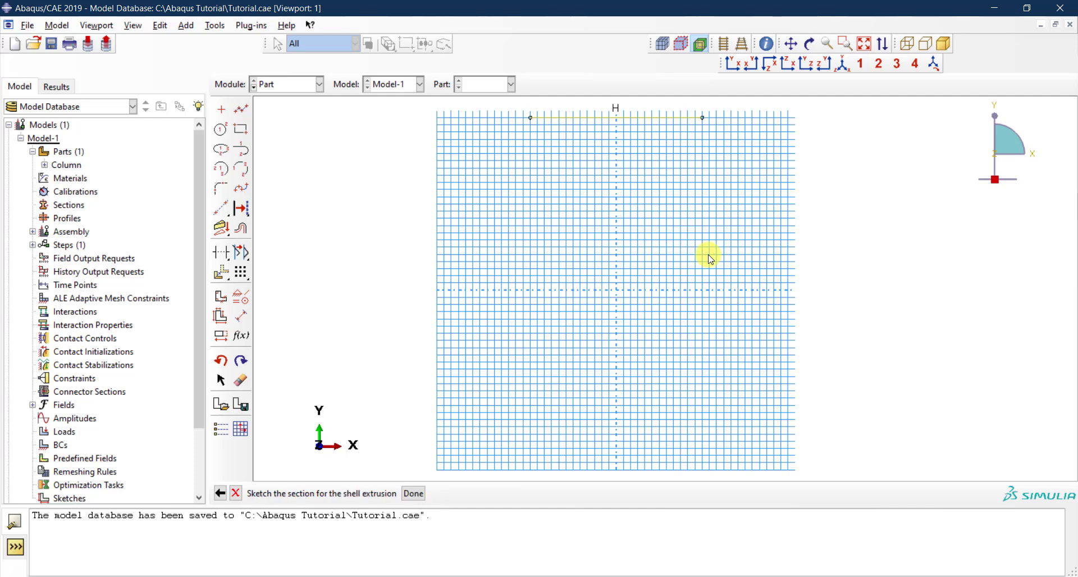
Step: Draw the bottom flange line from (-60,-120) to (60,-120)
{"action": "left_click", "coordinate": [243, 110]}
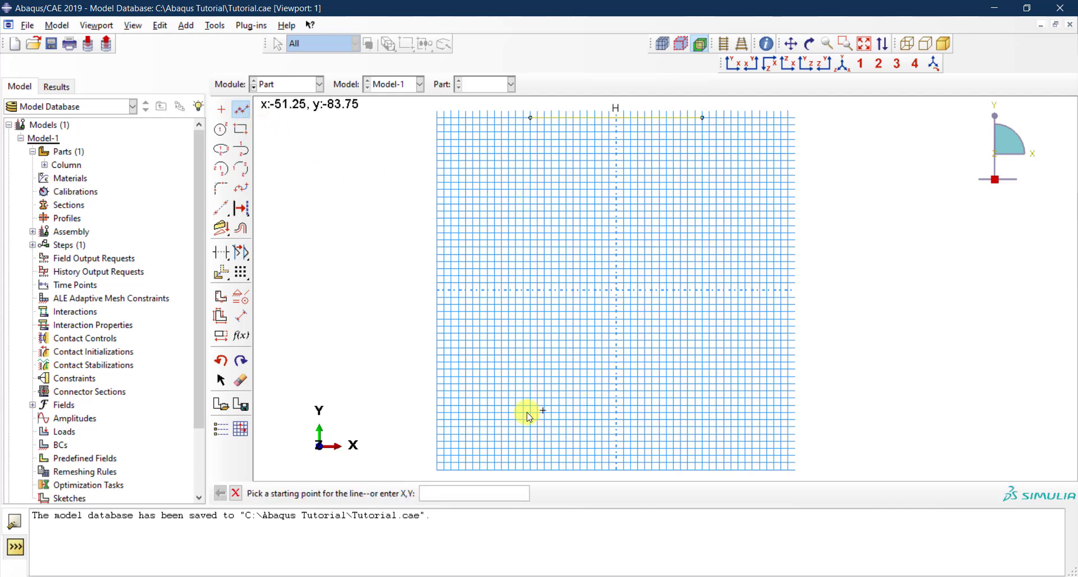
{"action": "left_click", "coordinate": [472, 494]}
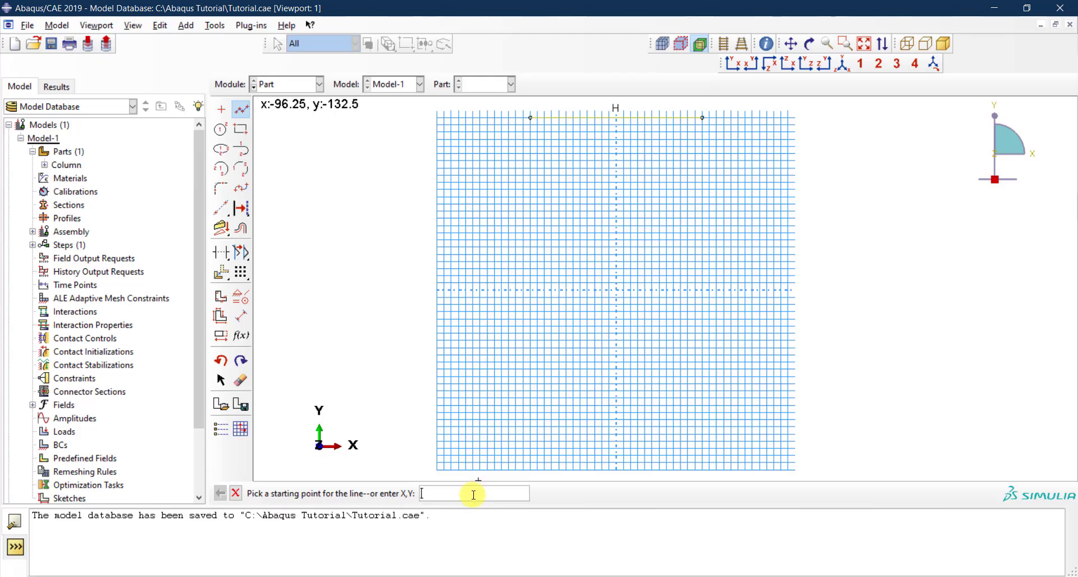
{"action": "type", "text": "-60,-120"}
{"action": "key", "text": "Return"}
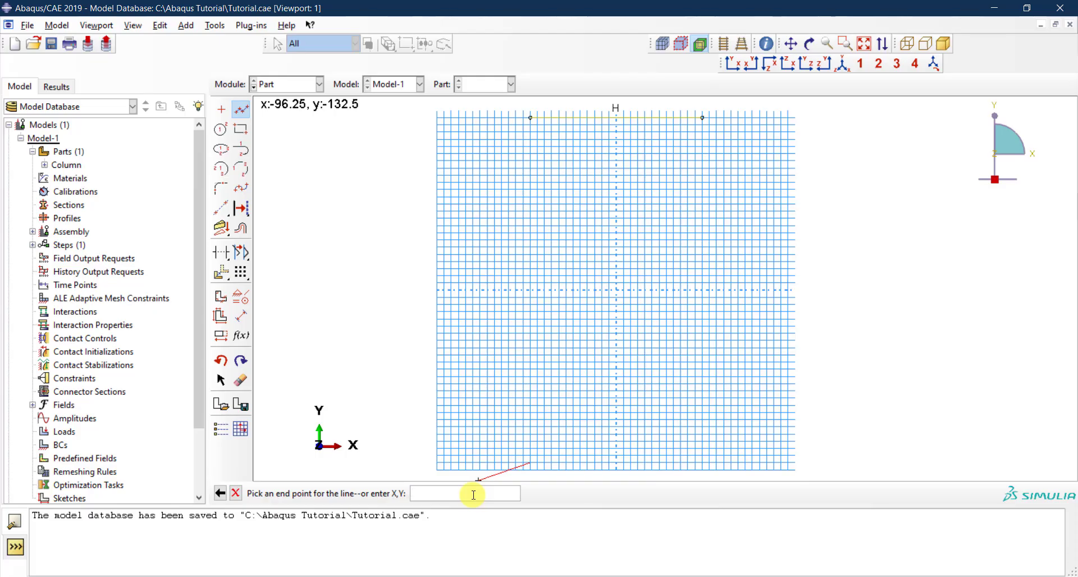
{"action": "type", "text": "60,-120"}
{"action": "key", "text": "Return"}
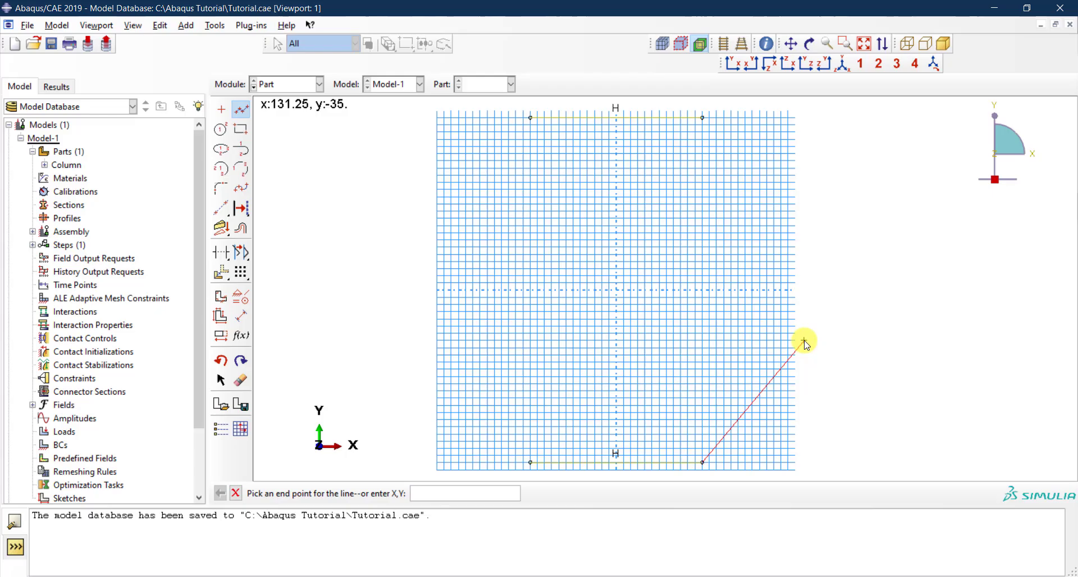
{"action": "middle_click", "coordinate": [805, 344]}
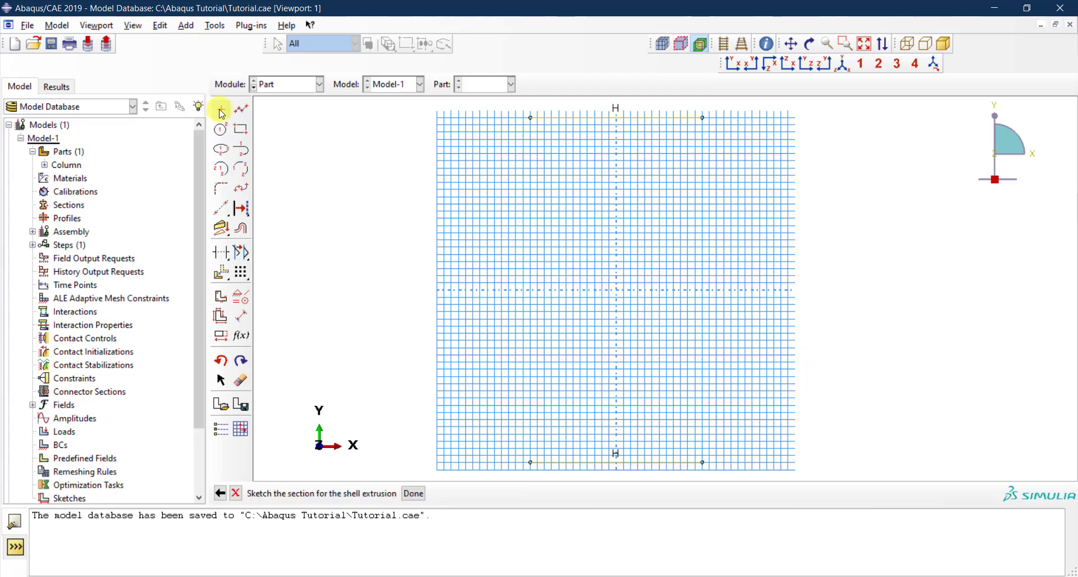
Step: Draw the vertical web between the flange midpoints and finish the sketch
{"action": "left_click", "coordinate": [236, 111]}
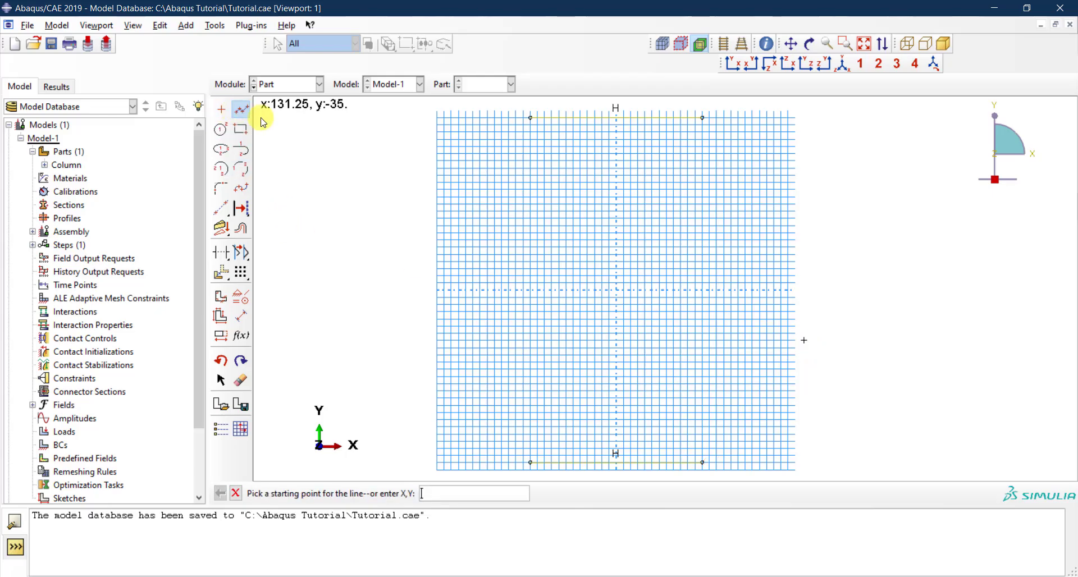
{"action": "left_click", "coordinate": [617, 119]}
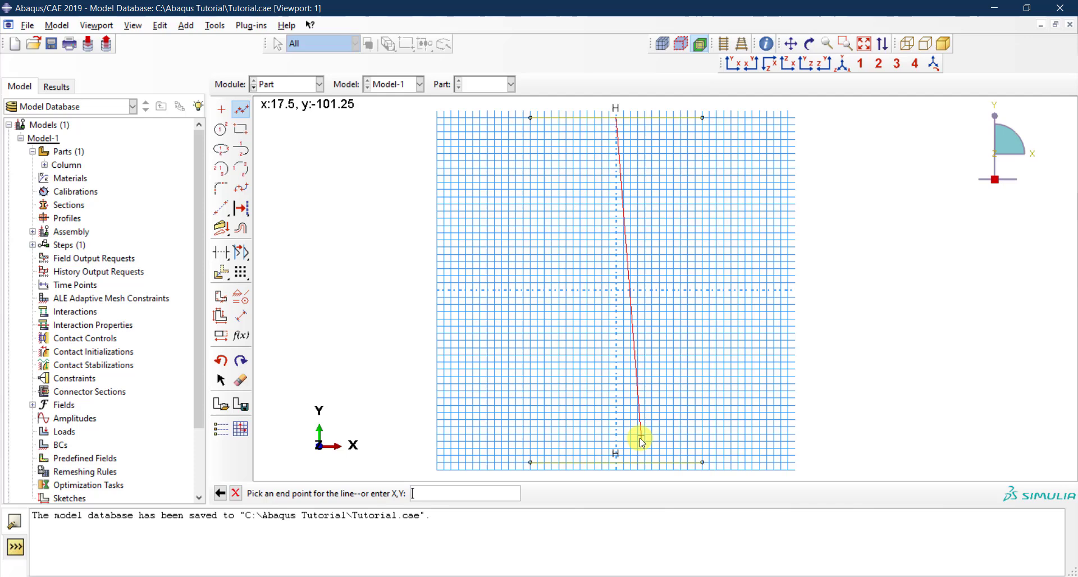
{"action": "left_click", "coordinate": [616, 462]}
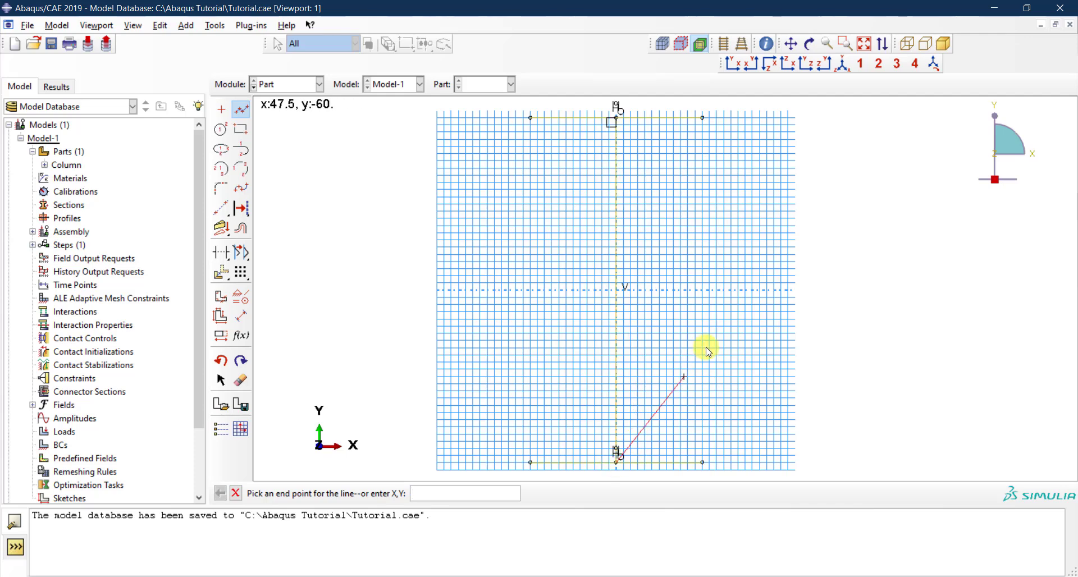
{"action": "middle_click", "coordinate": [741, 316]}
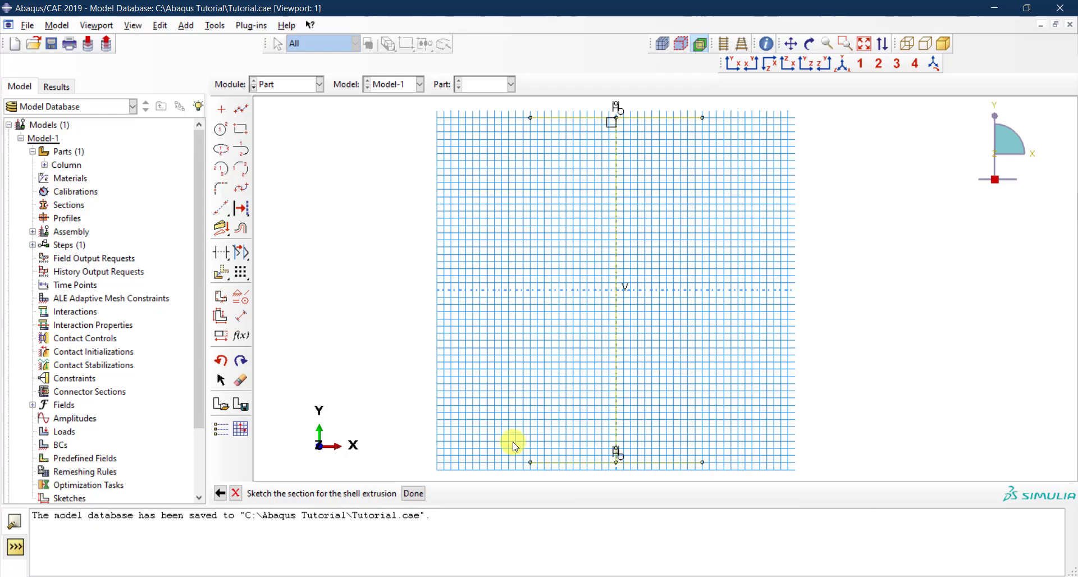
{"action": "left_click", "coordinate": [415, 494]}
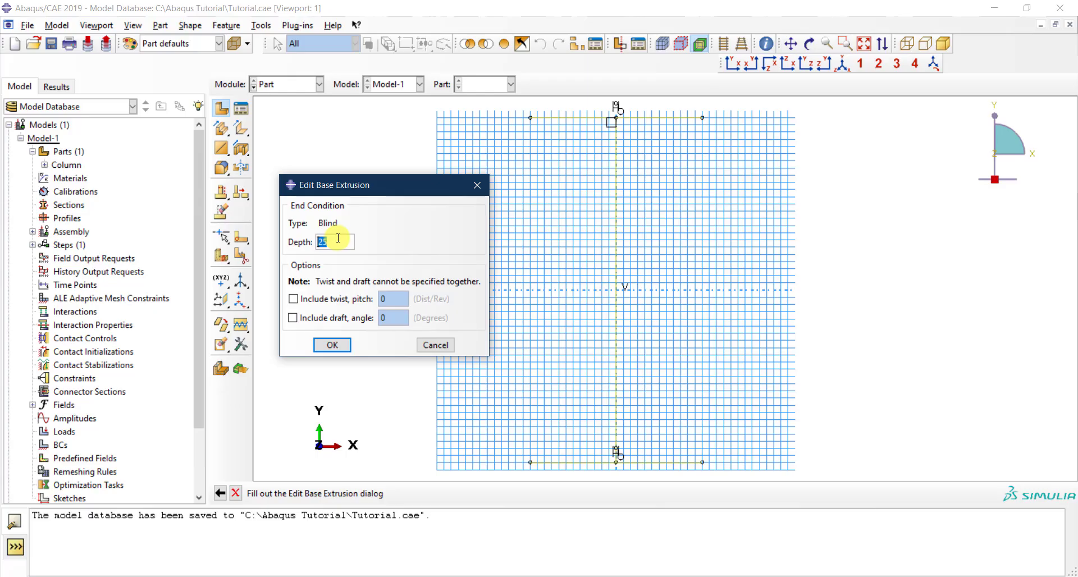
Step: Extrude the I-section to a depth of 500
{"action": "type", "text": "500"}
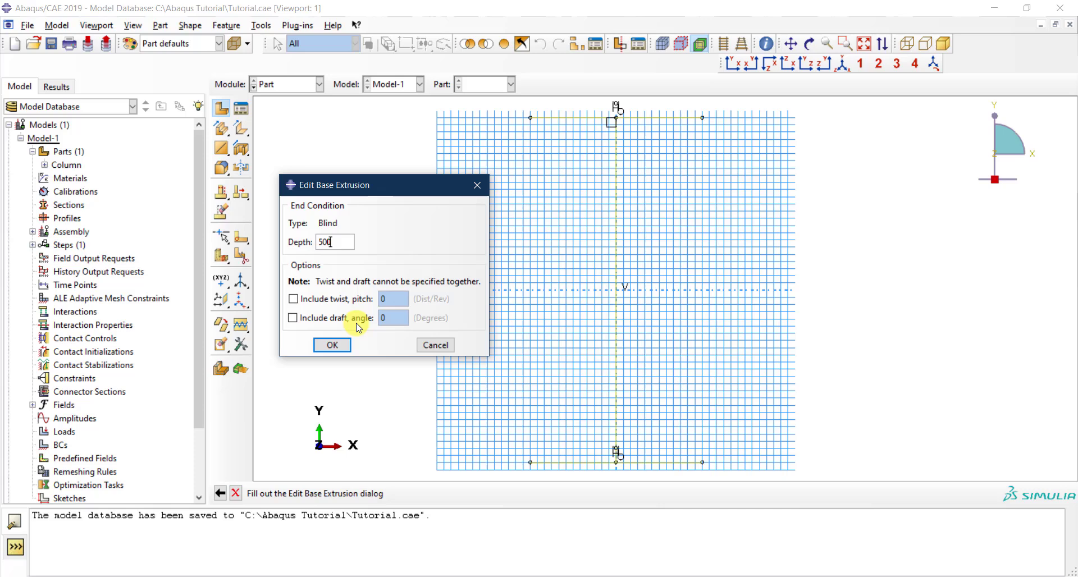
{"action": "left_click", "coordinate": [332, 345]}
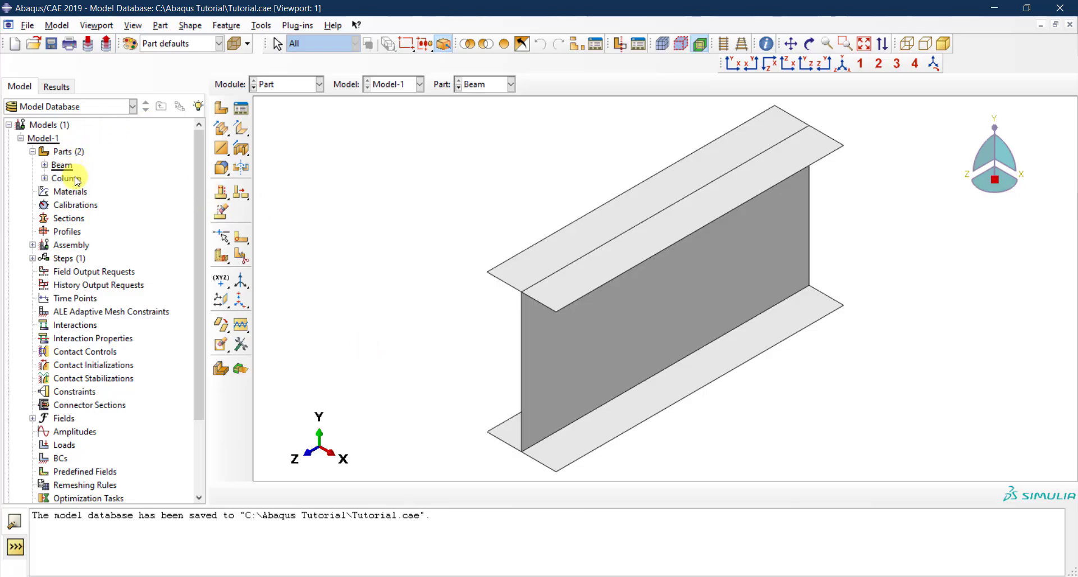
{"action": "left_click", "coordinate": [494, 87]}
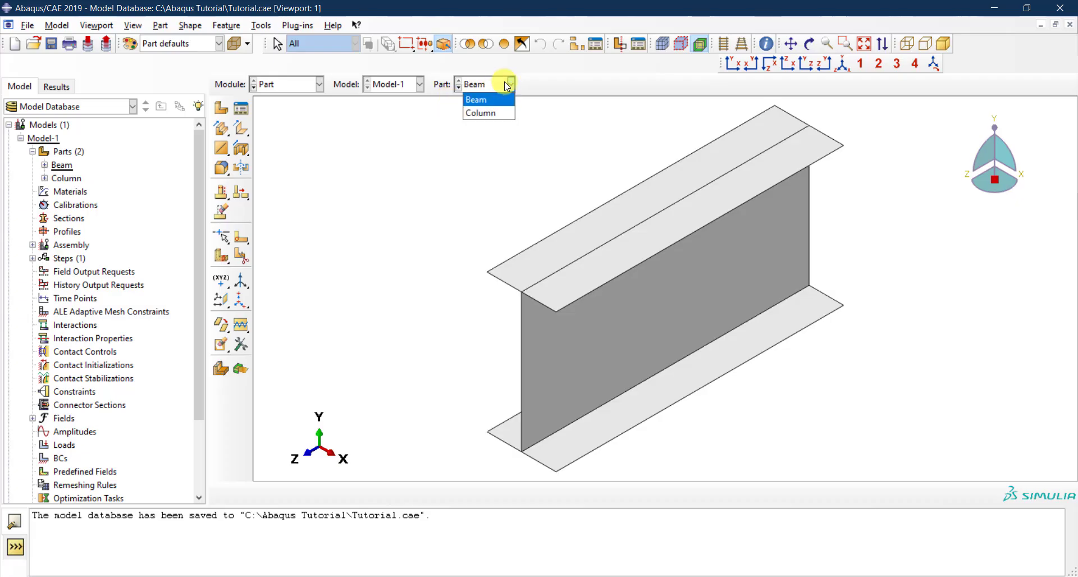
{"action": "left_click", "coordinate": [503, 115]}
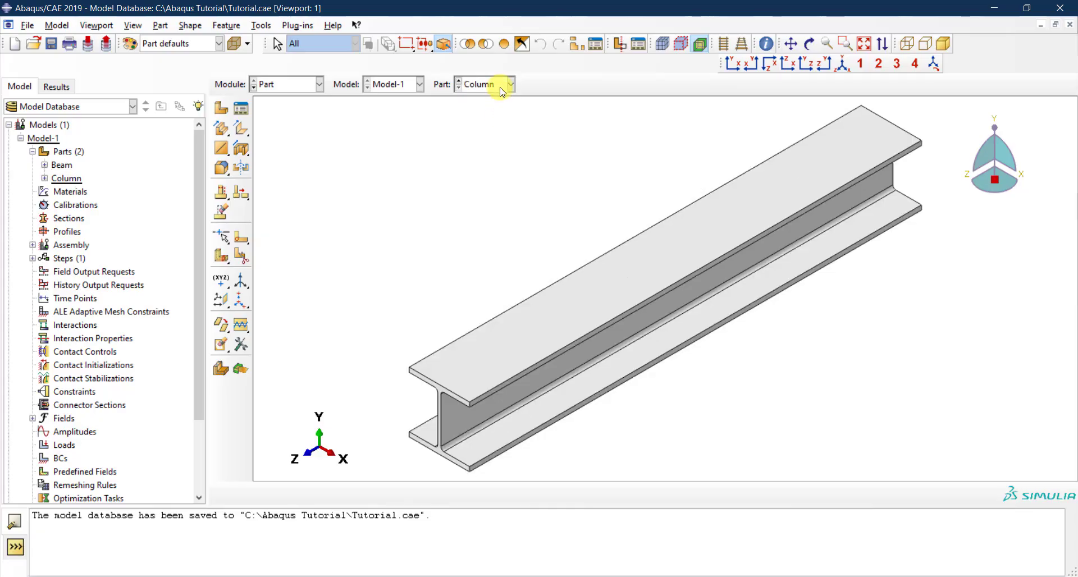
{"action": "left_click", "coordinate": [501, 90]}
{"action": "left_click", "coordinate": [501, 101]}
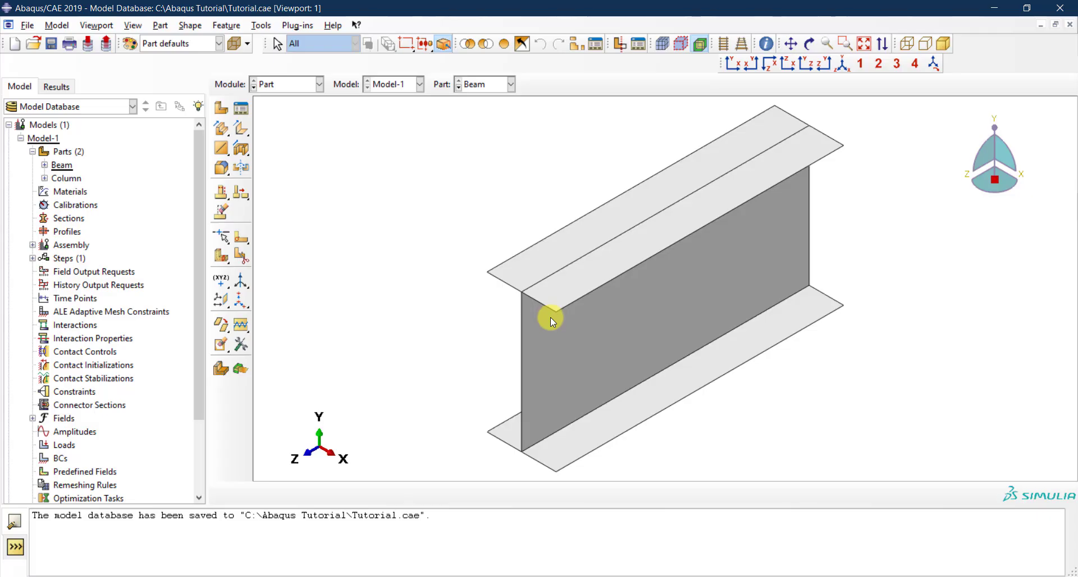
{"action": "left_click", "coordinate": [283, 90]}
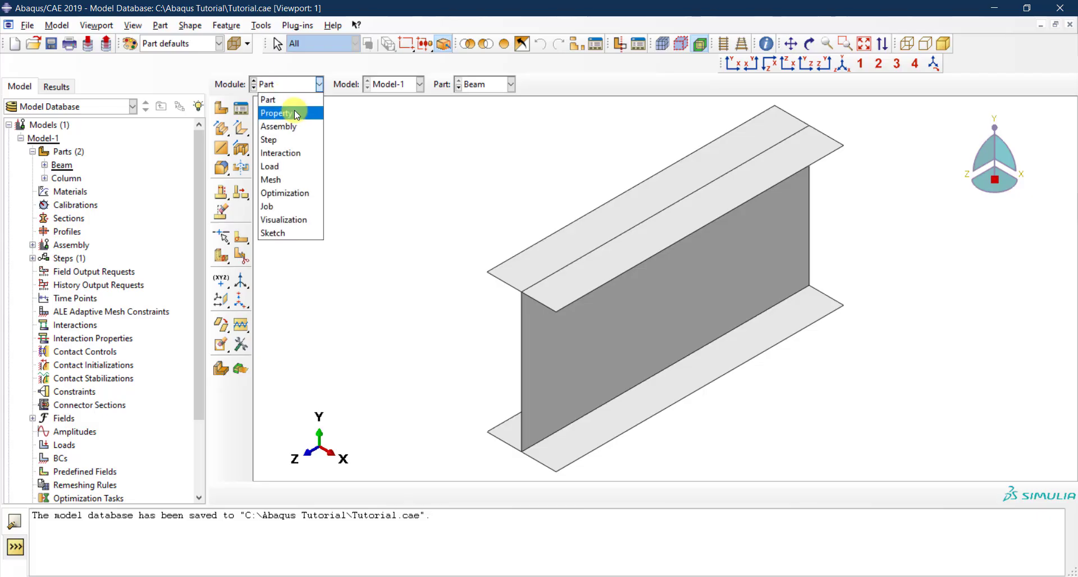
{"action": "left_click", "coordinate": [292, 85]}
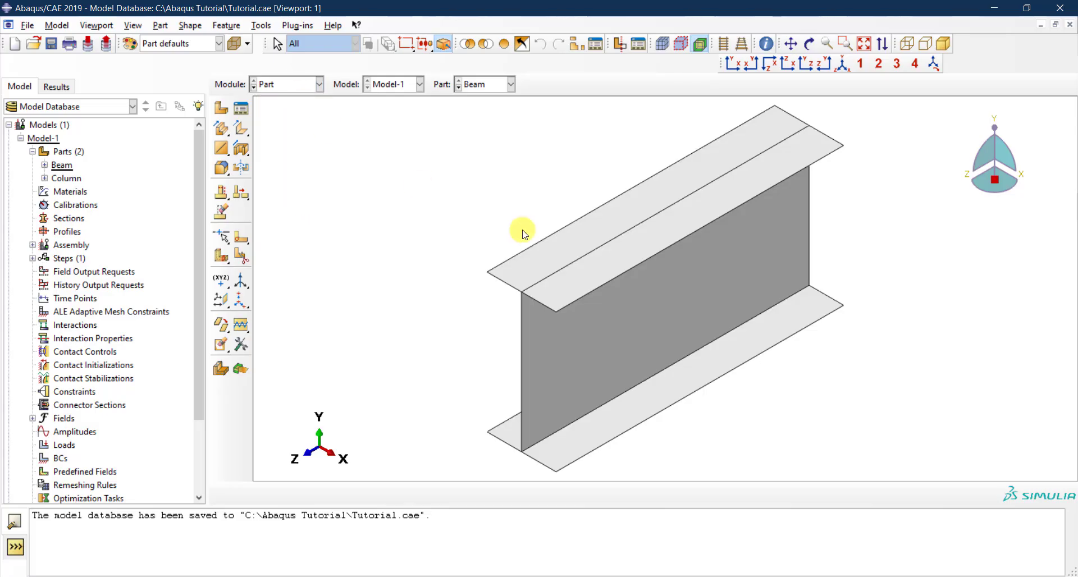